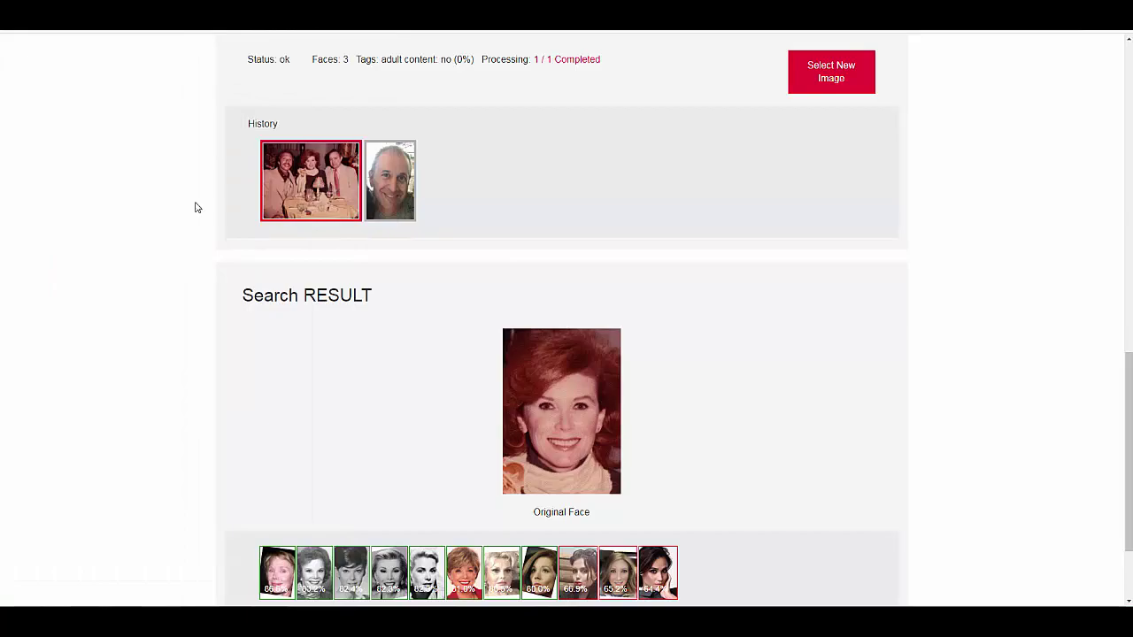
# Step: Show the red-haired middle woman's face attributes: female, smiling, wearing lipstick
pyautogui.scroll(10, 172, 245)
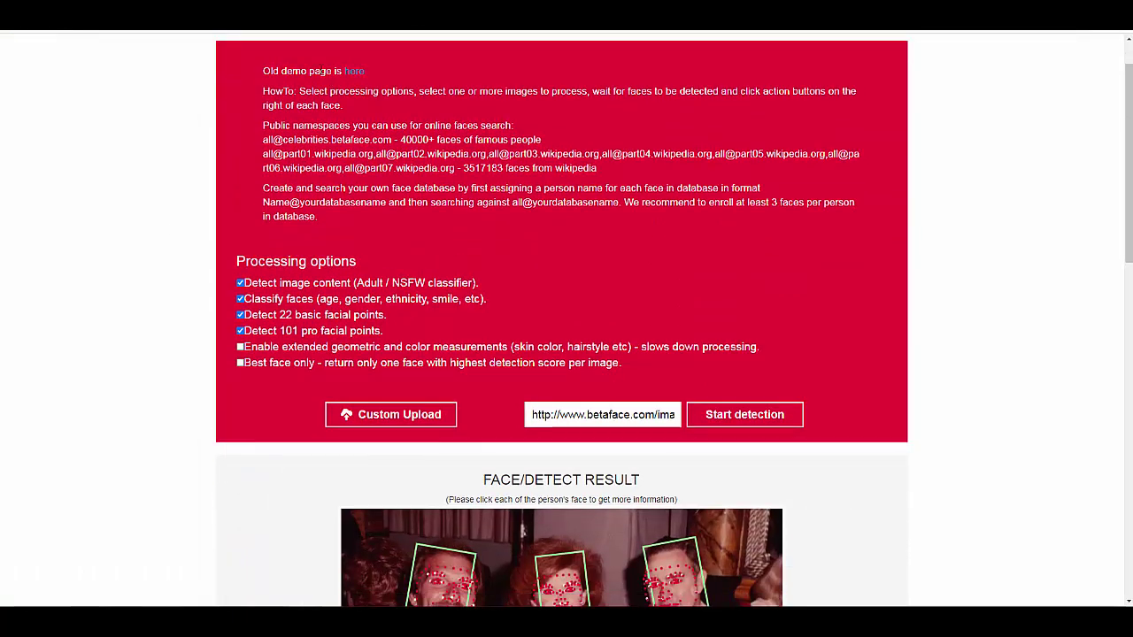
pyautogui.scroll(1, 171, 160)
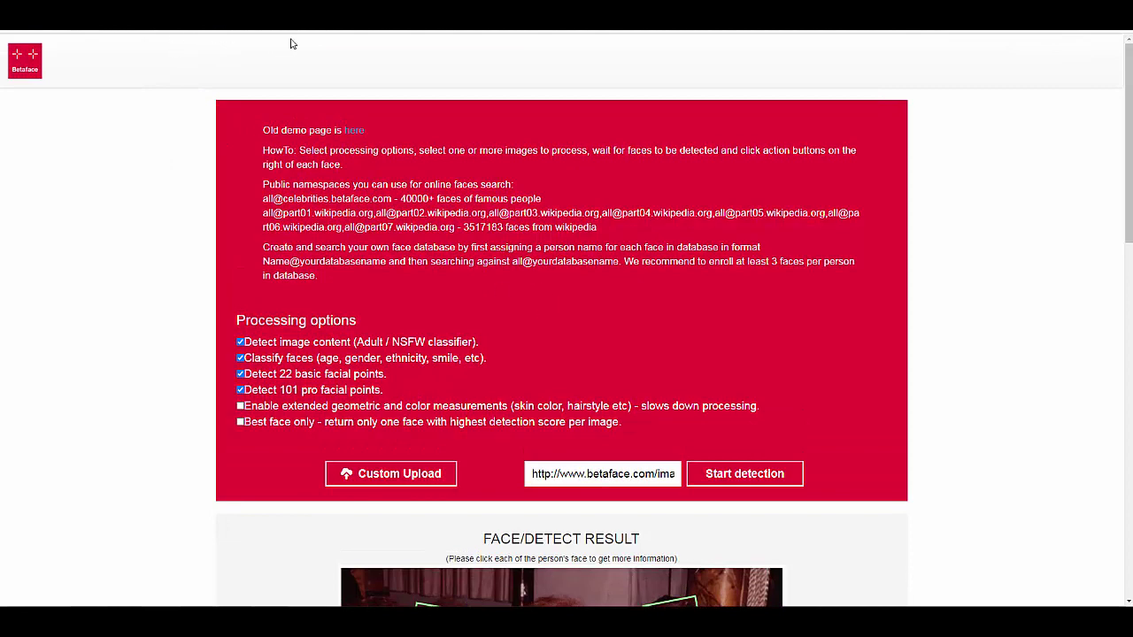
pyautogui.scroll(-5, 81, 351)
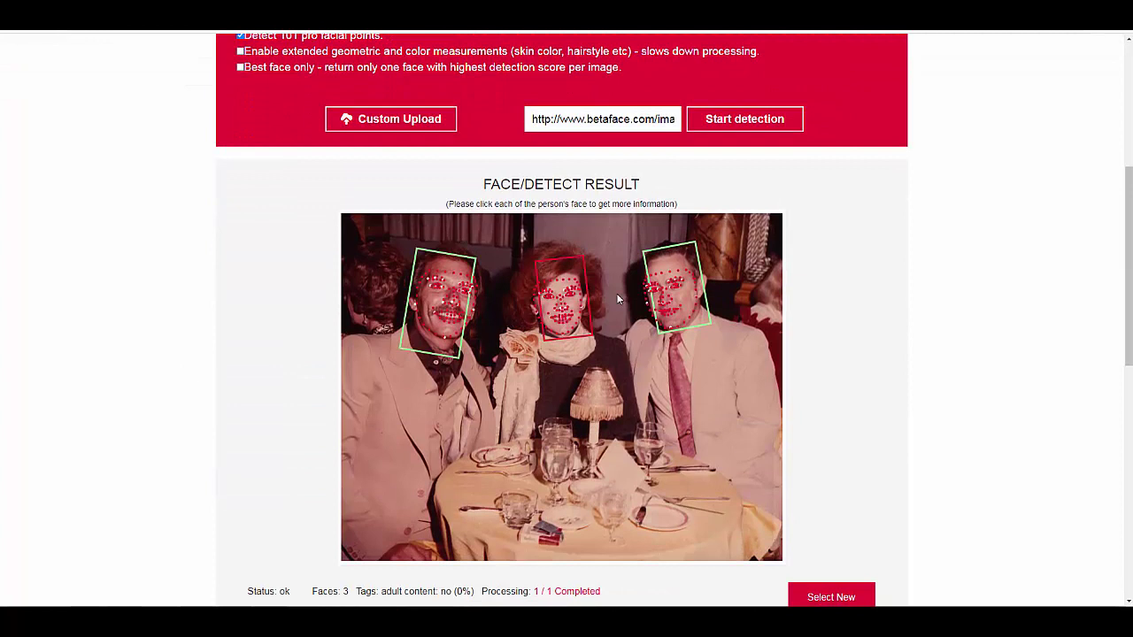
pyautogui.click(558, 293)
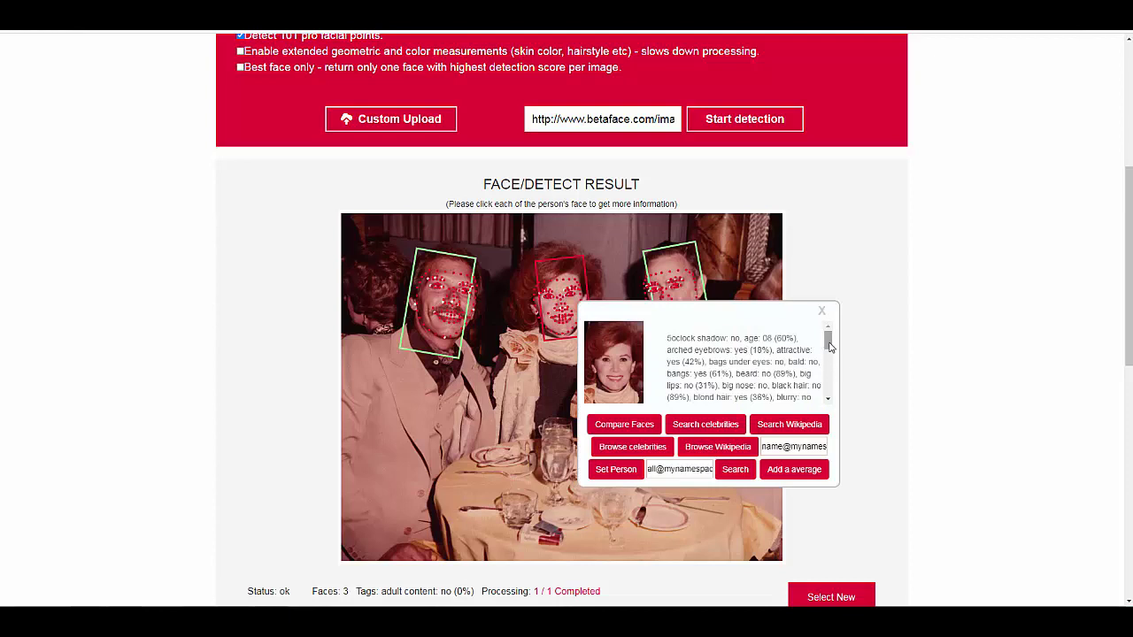
pyautogui.moveTo(829, 343); pyautogui.dragTo(830, 359)
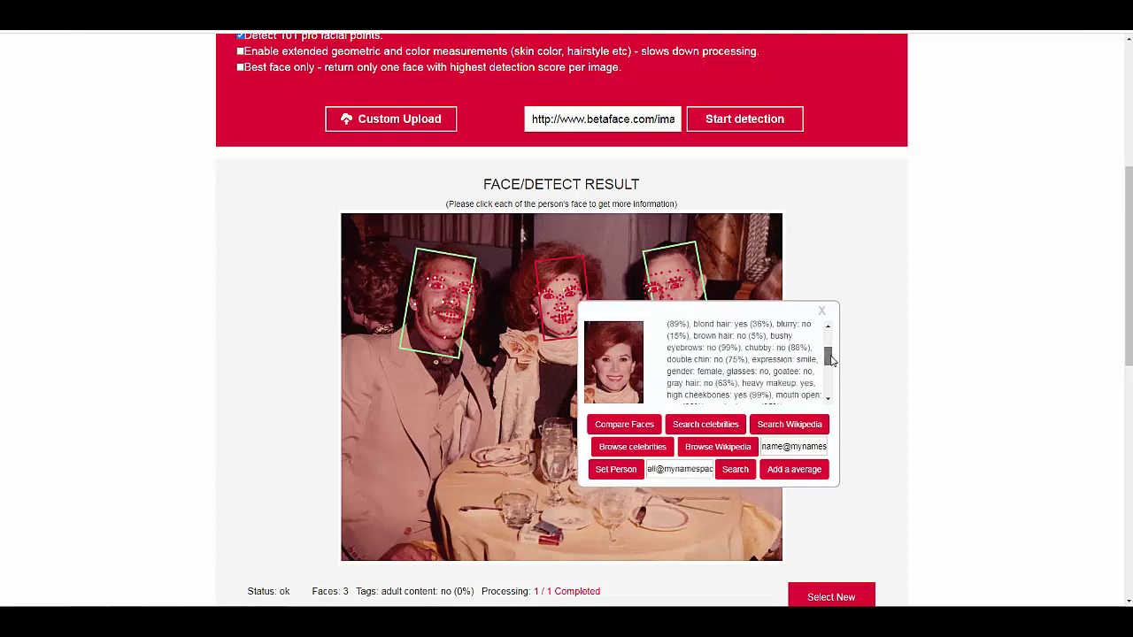
pyautogui.moveTo(748, 348); pyautogui.dragTo(841, 392)
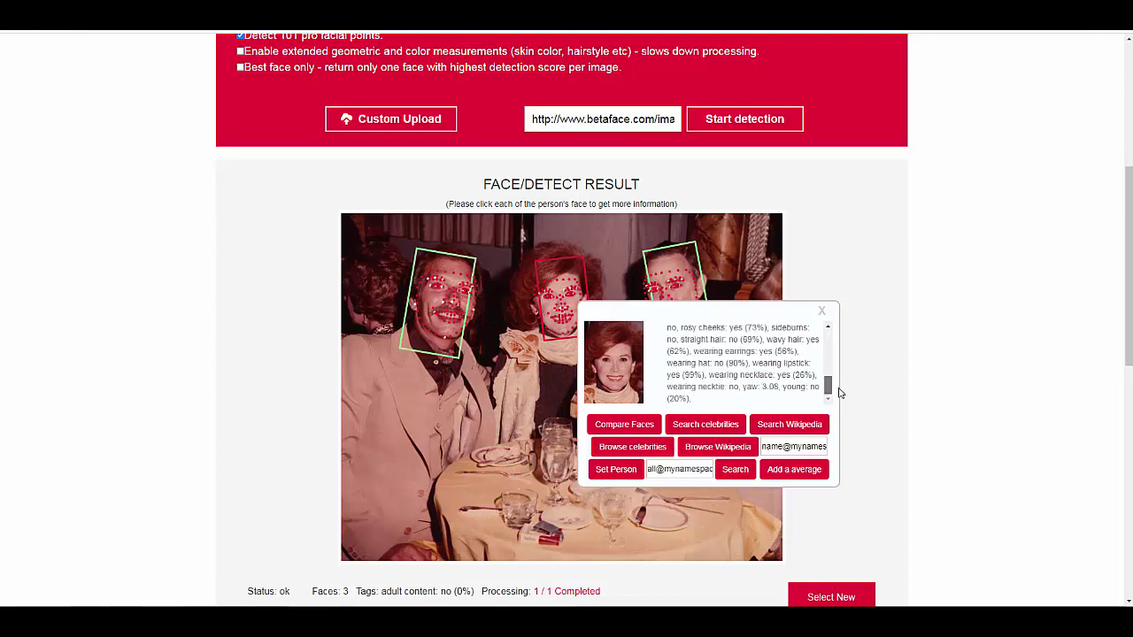
# Step: Run a celebrity look-alike search for her face and bring up the second match's link options
pyautogui.click(700, 424)
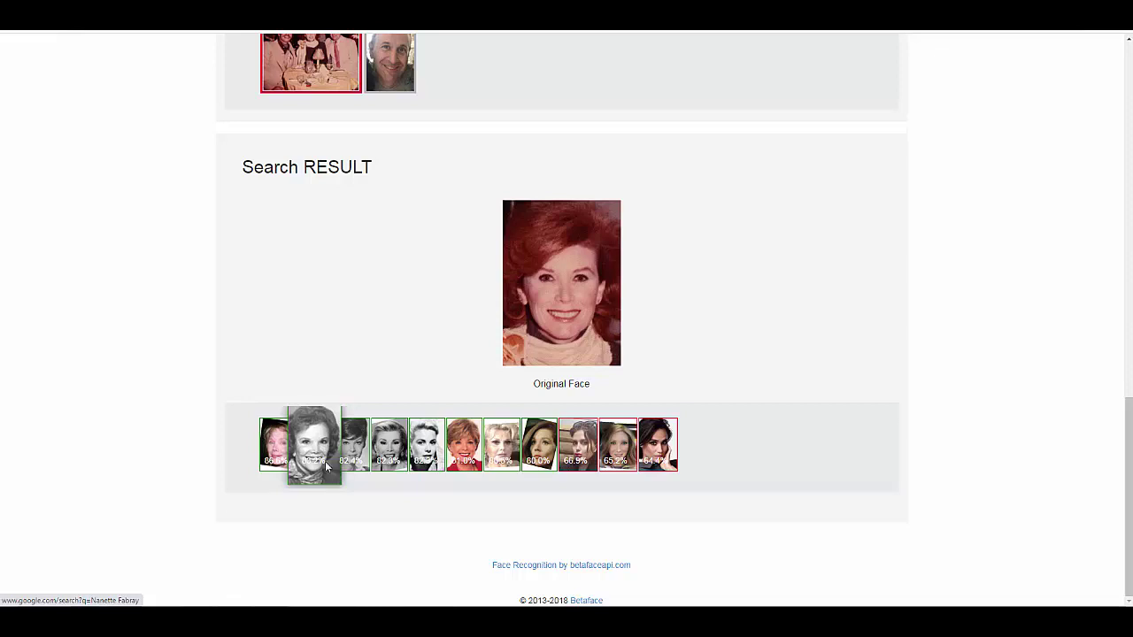
pyautogui.rightClick(314, 435)
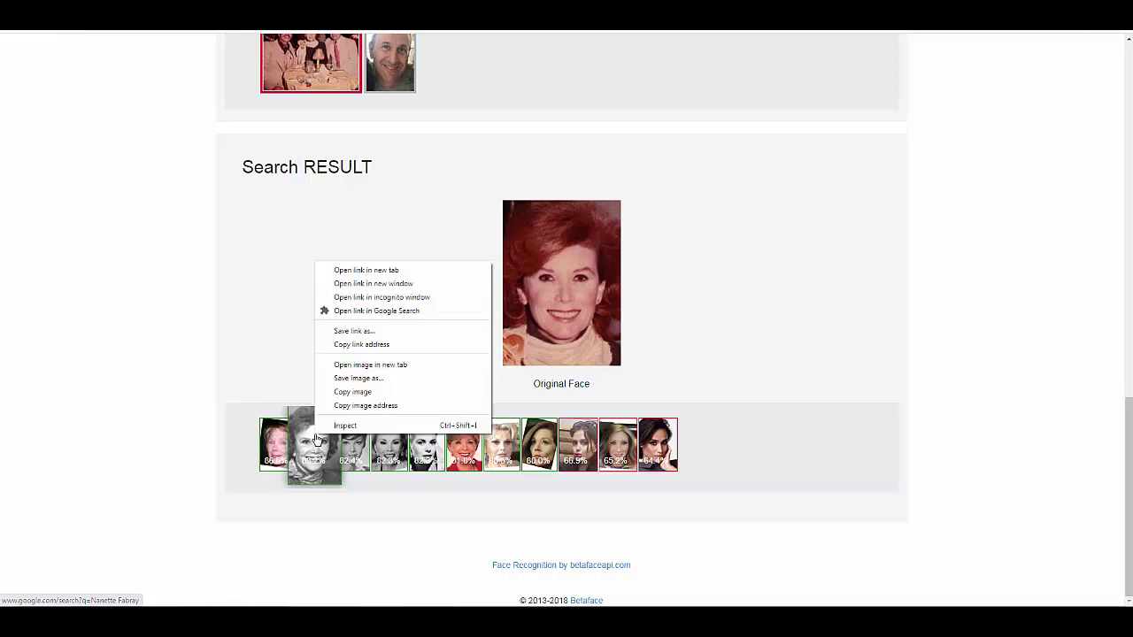
# Step: Open the second match's Google results and highlight the actress's name and 2018 death date
pyautogui.click(413, 270)
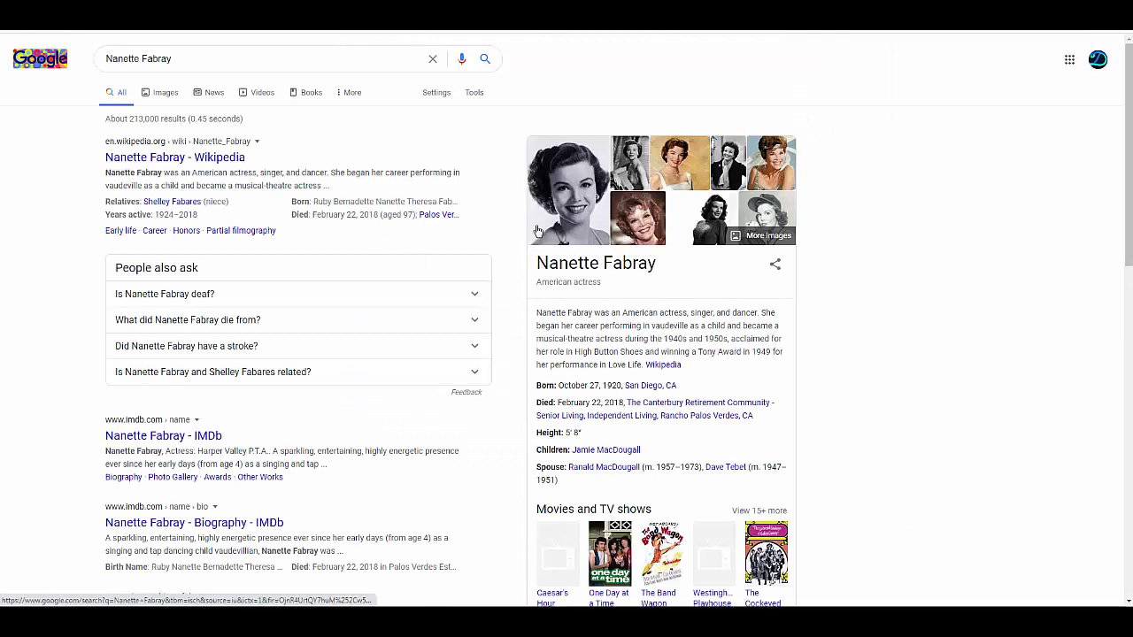
pyautogui.moveTo(658, 268); pyautogui.dragTo(538, 264)
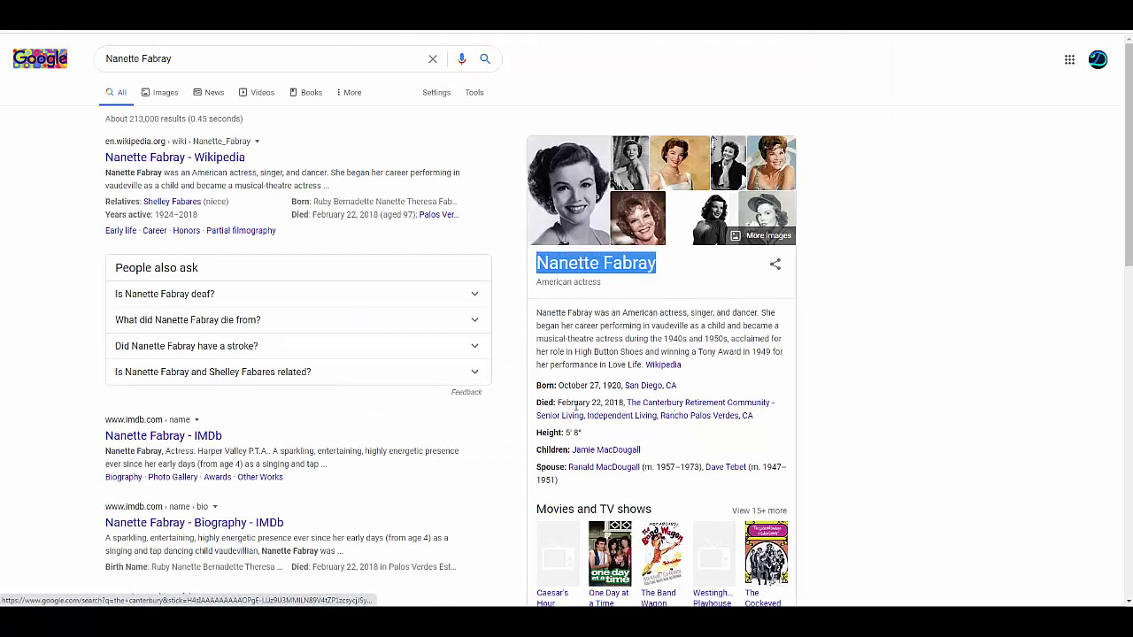
pyautogui.moveTo(625, 402); pyautogui.dragTo(559, 403)
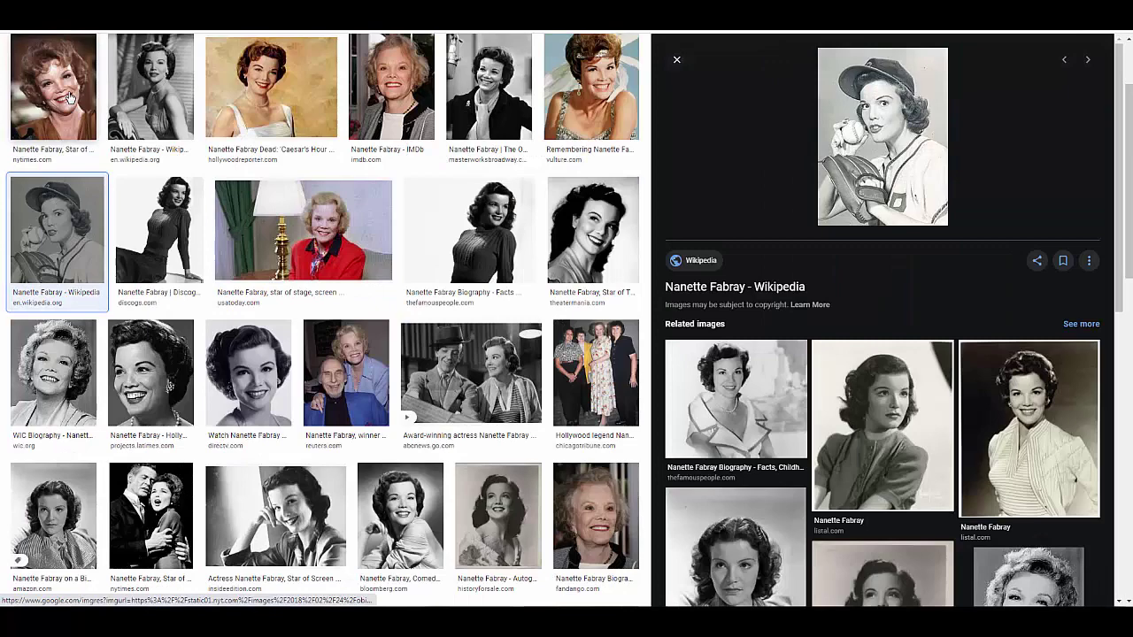
# Step: Compare her image results with the original group dinner photo, then return to Betaface
pyautogui.moveTo(977, 208); pyautogui.dragTo(876, 257)
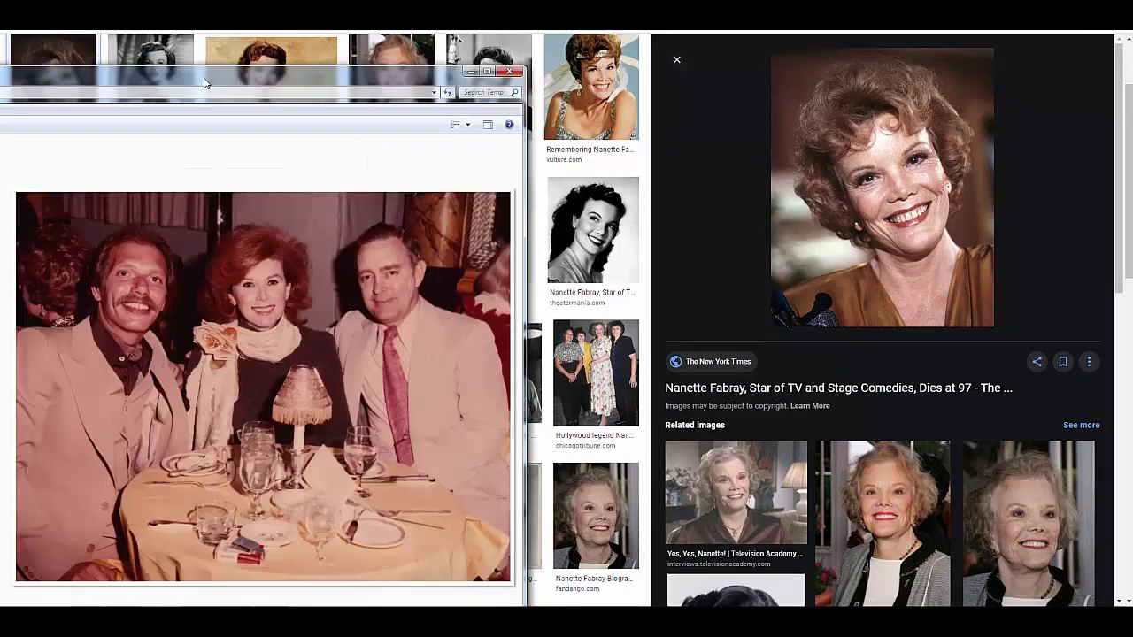
pyautogui.moveTo(79, 71); pyautogui.dragTo(206, 16)
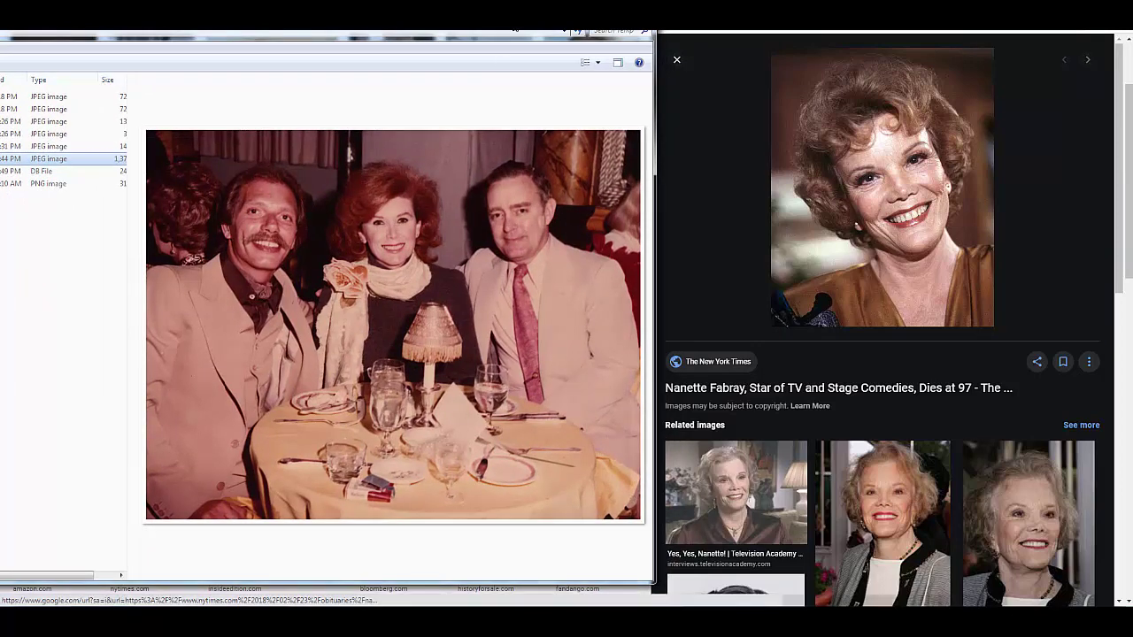
pyautogui.hotkey('alt', 'Tab')
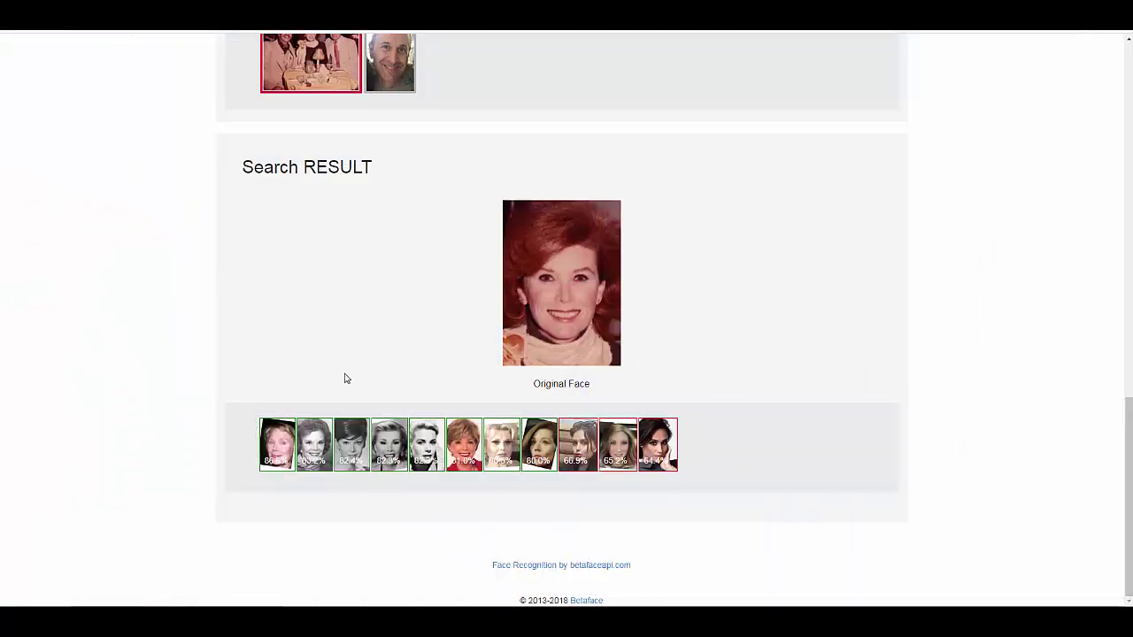
# Step: Load the selfie's detection result and run a celebrity search, showing male matches at 76–79%
pyautogui.scroll(3, 148, 334)
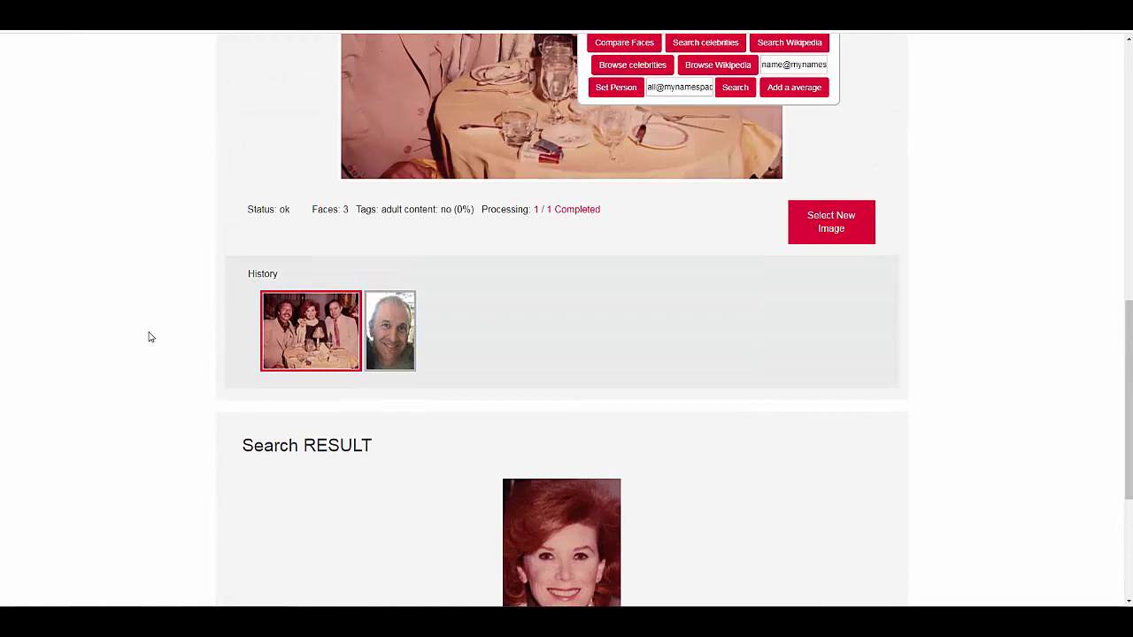
pyautogui.click(399, 350)
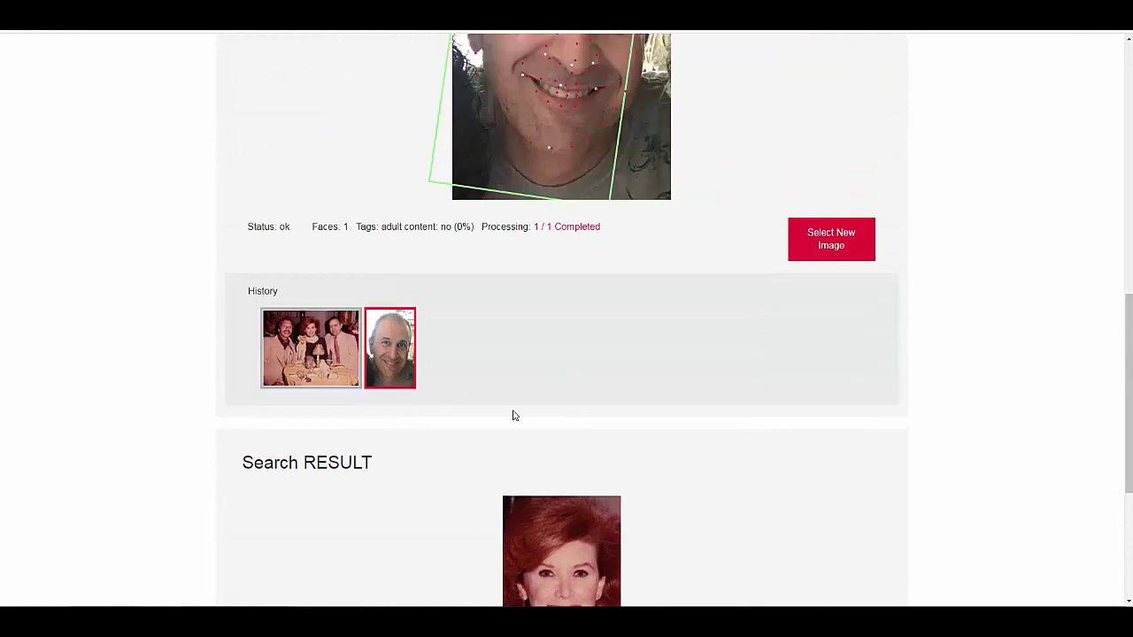
pyautogui.scroll(-1, 708, 345)
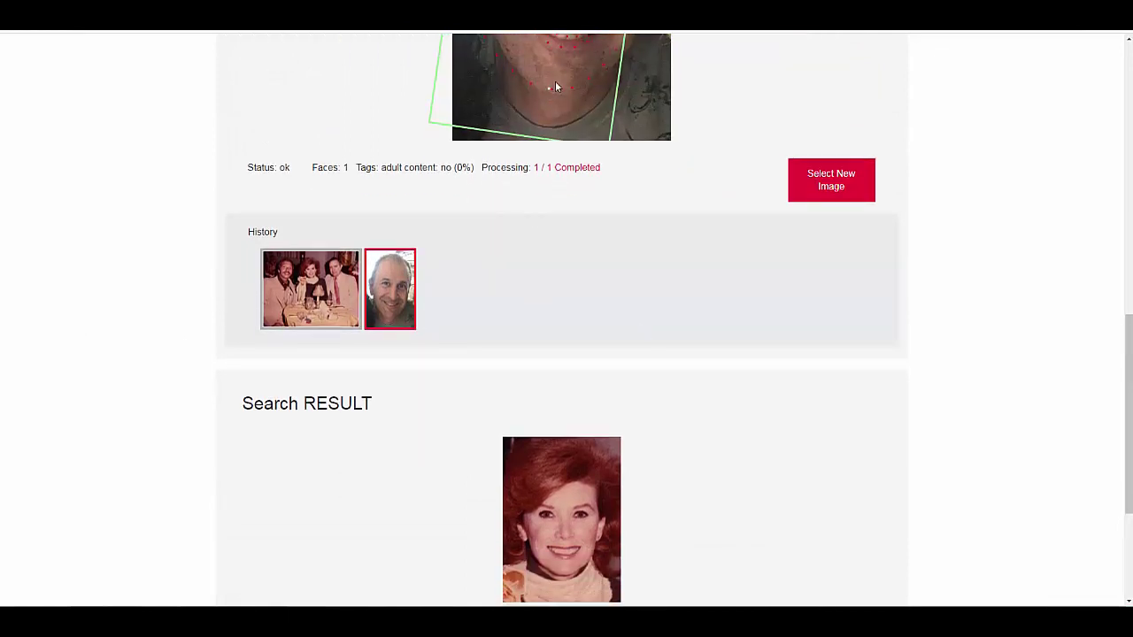
pyautogui.moveTo(565, 60)
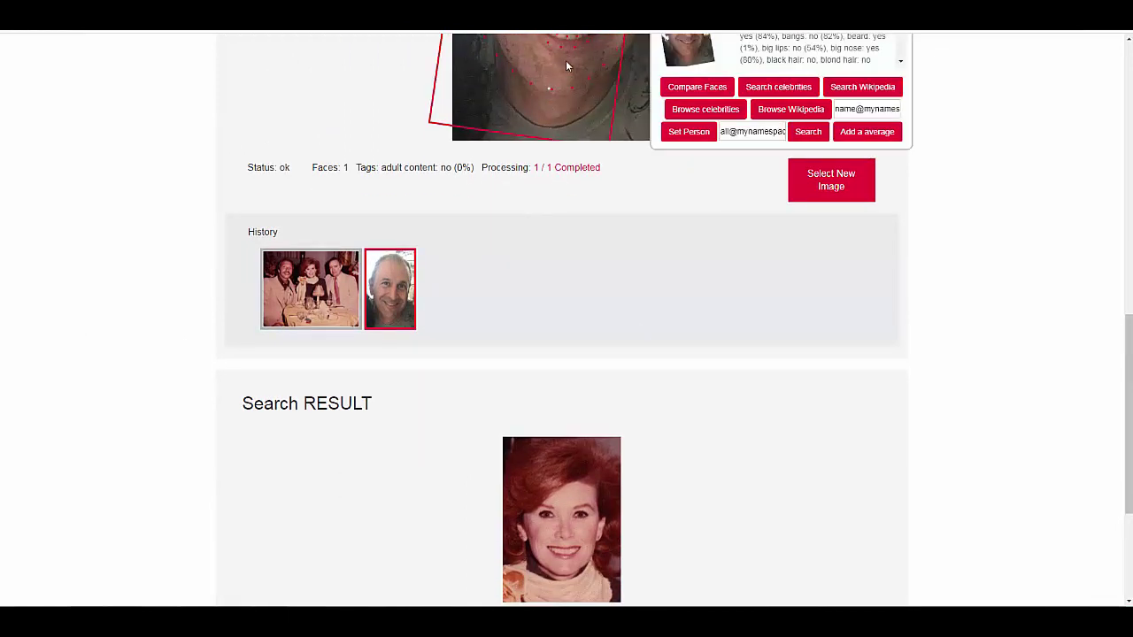
pyautogui.click(801, 91)
pyautogui.scroll(-3, 496, 271)
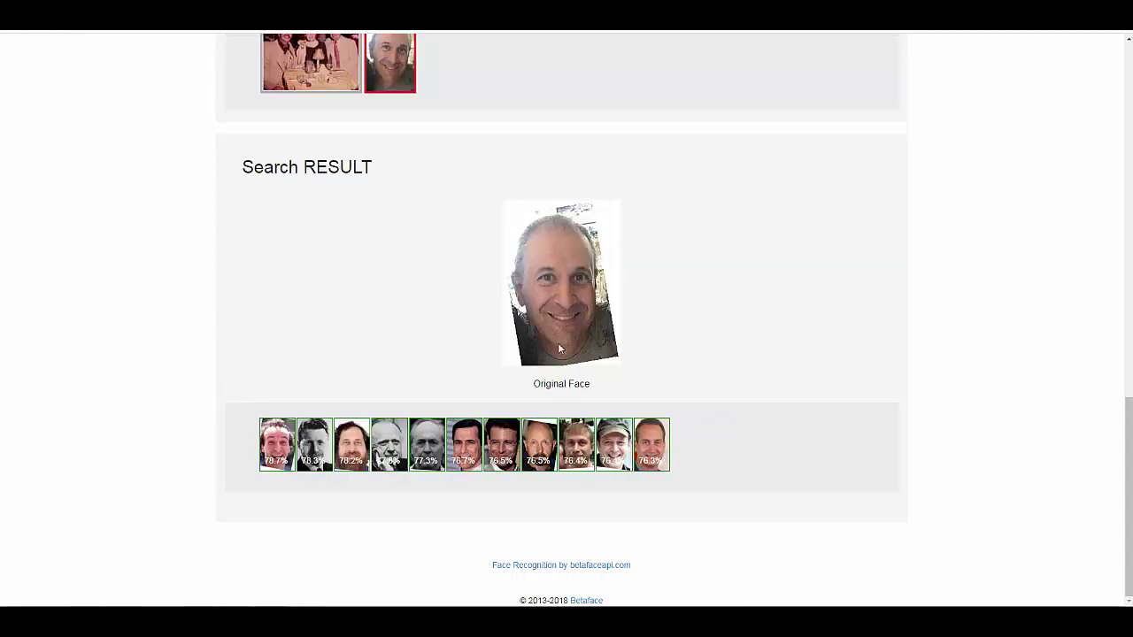
# Step: Open Google results for the bald, bearded 76.5% match in a new tab, then return to Betaface
pyautogui.rightClick(275, 448)
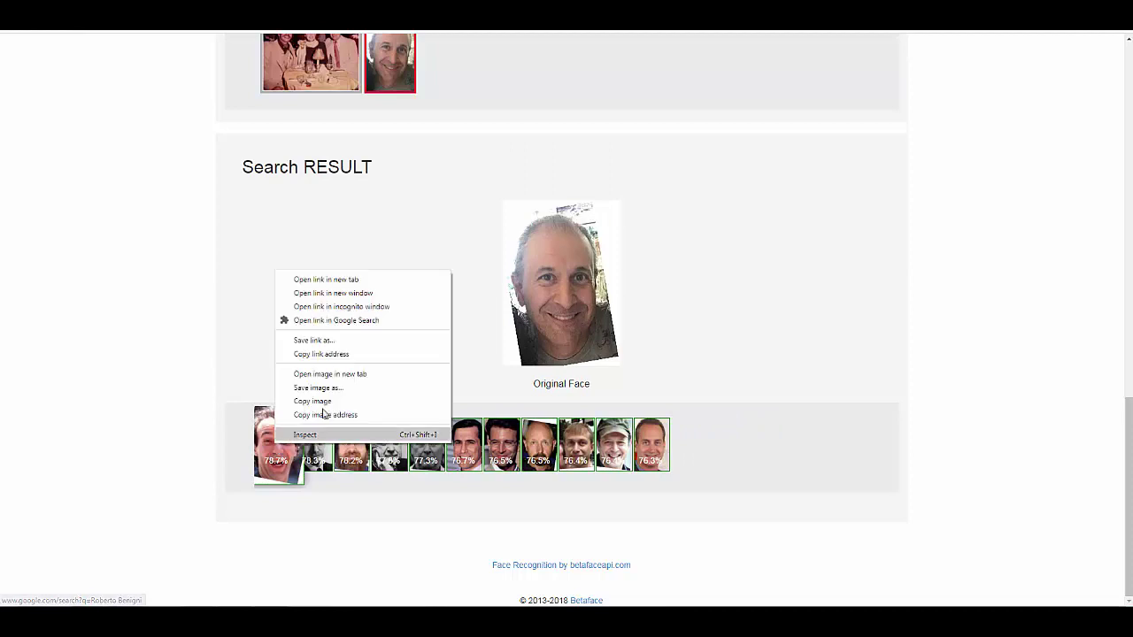
pyautogui.click(196, 440)
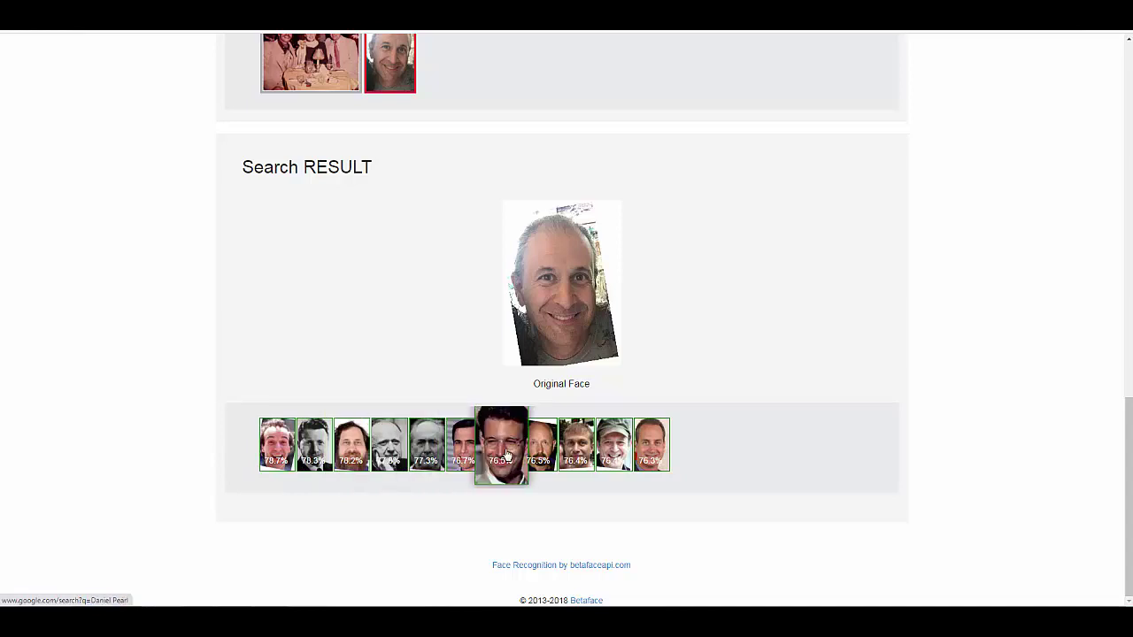
pyautogui.rightClick(547, 430)
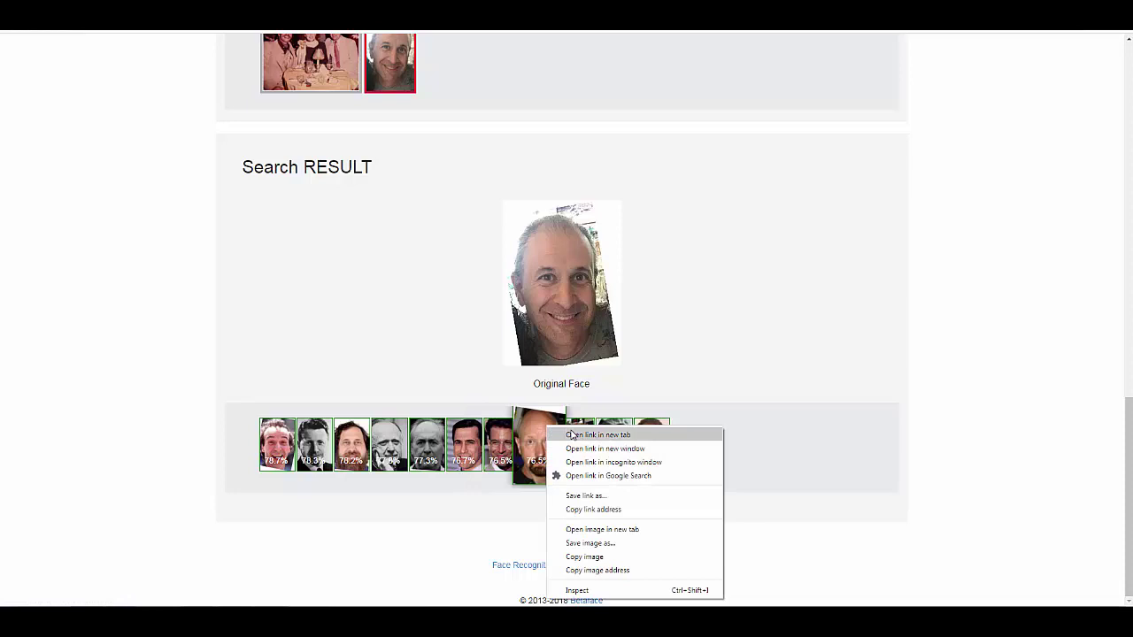
pyautogui.click(575, 434)
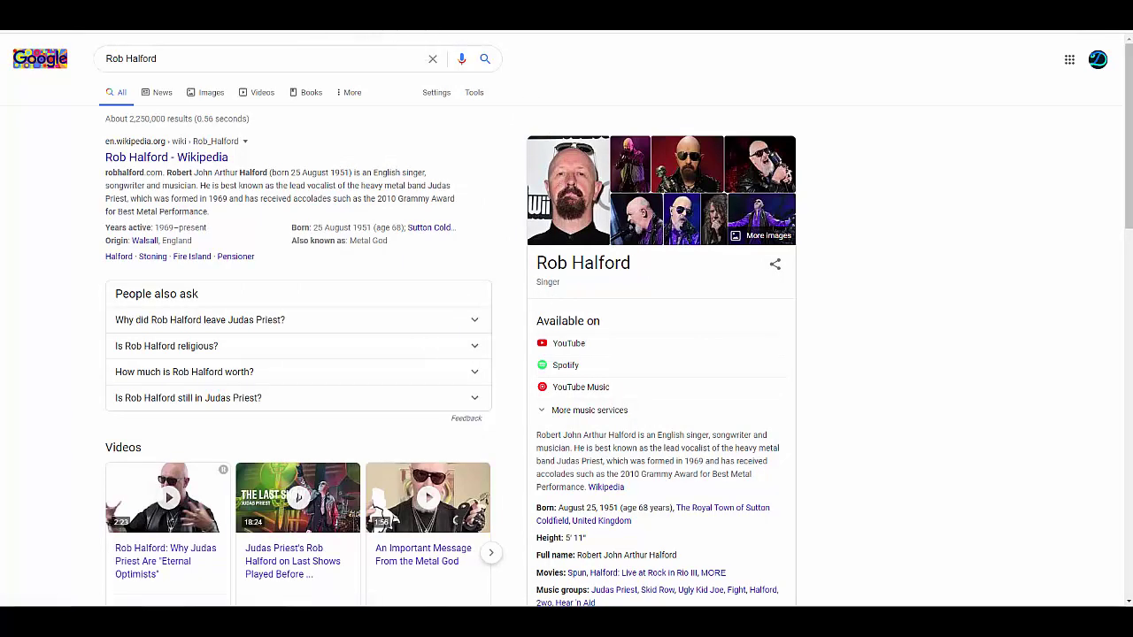
pyautogui.hotkey('ctrl', 'Tab')
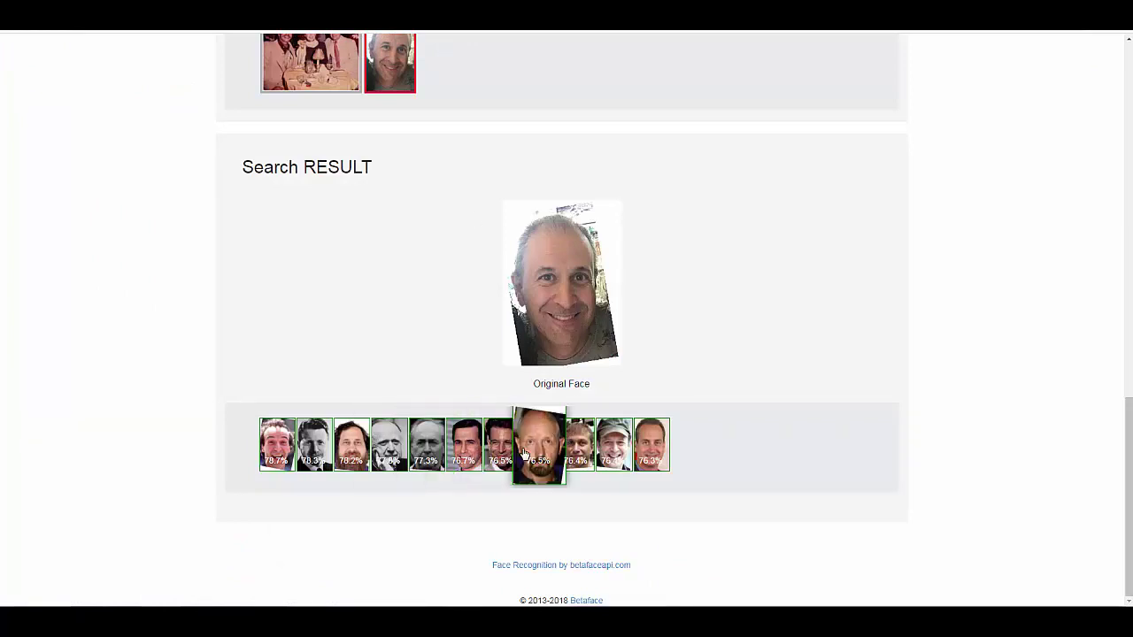
# Step: Open Google results for the top 78.7% match and highlight the Italian actor's name and description
pyautogui.rightClick(276, 451)
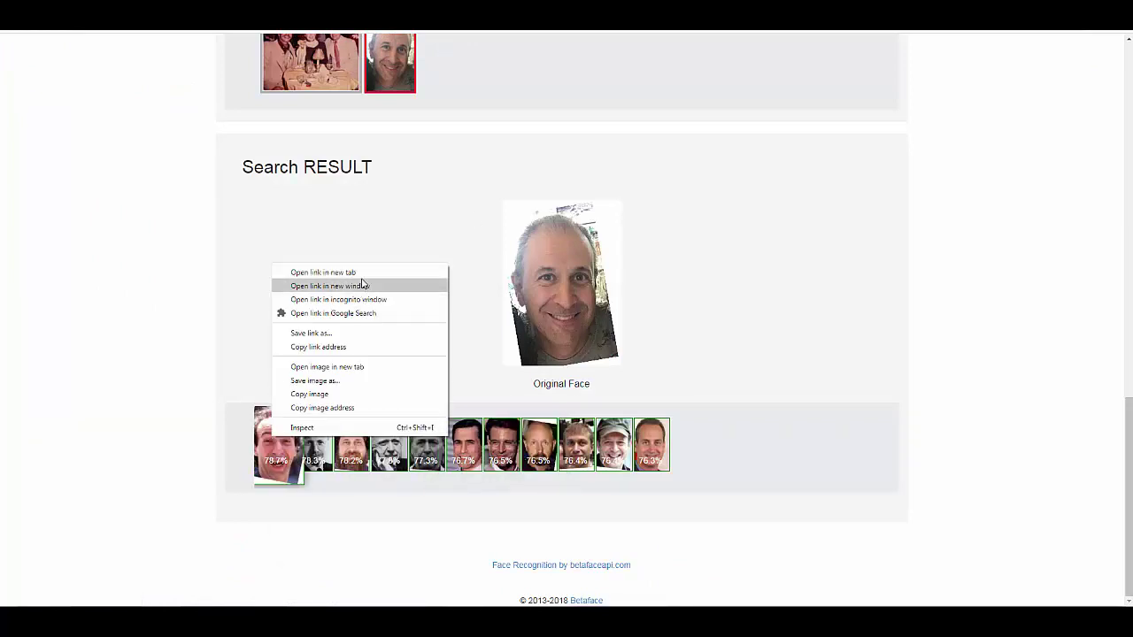
pyautogui.click(319, 273)
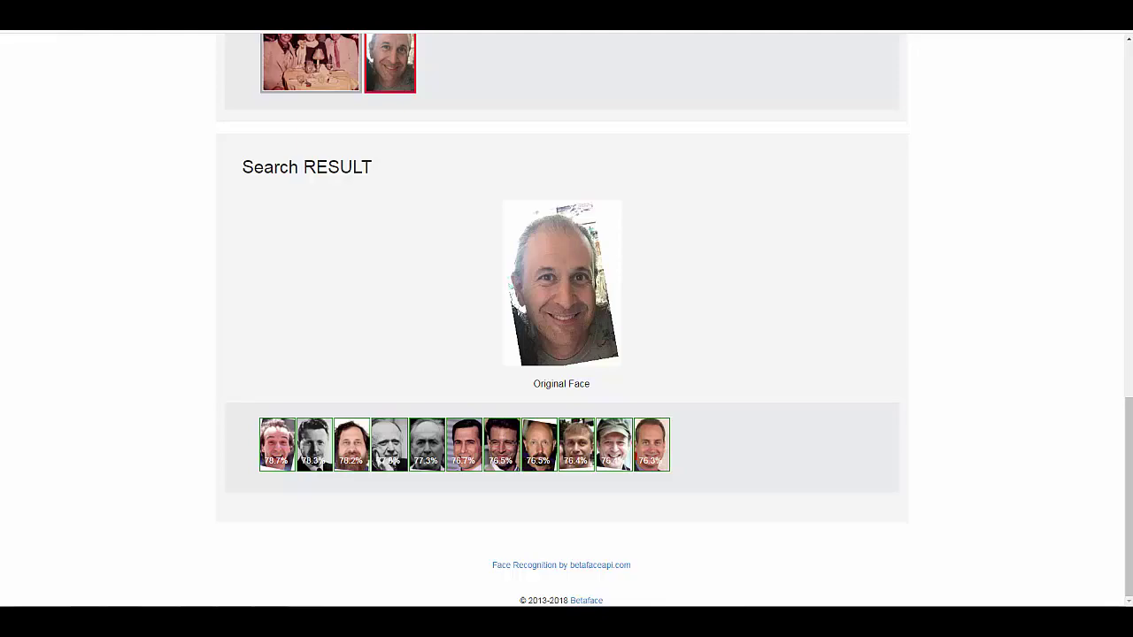
pyautogui.hotkey('ctrl', 'shift', 'Tab')
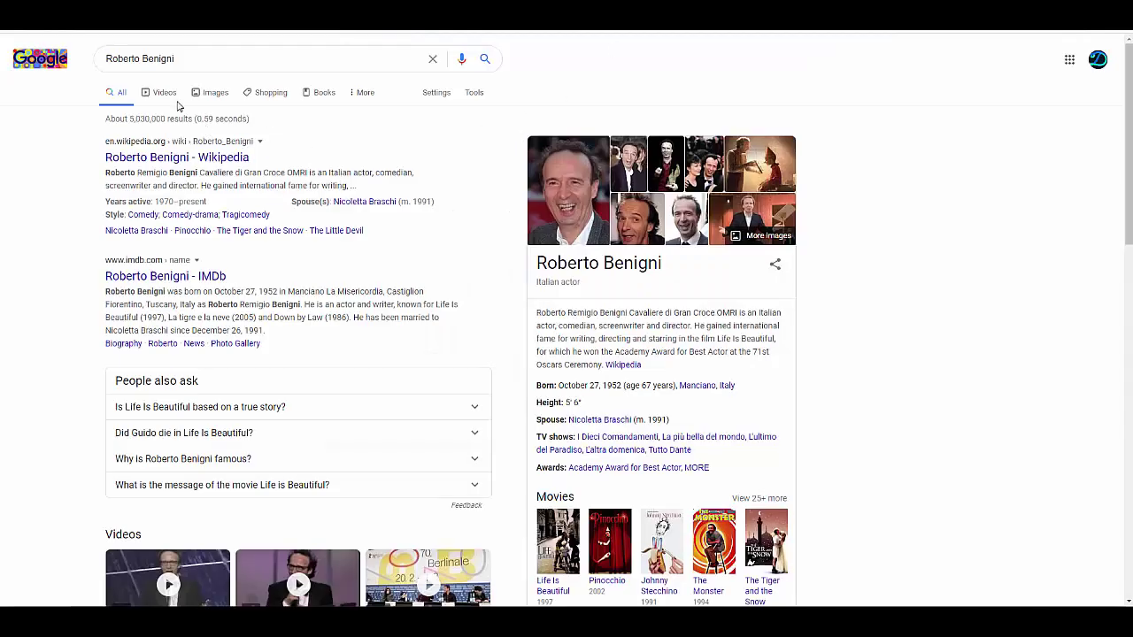
pyautogui.tripleClick(131, 58)
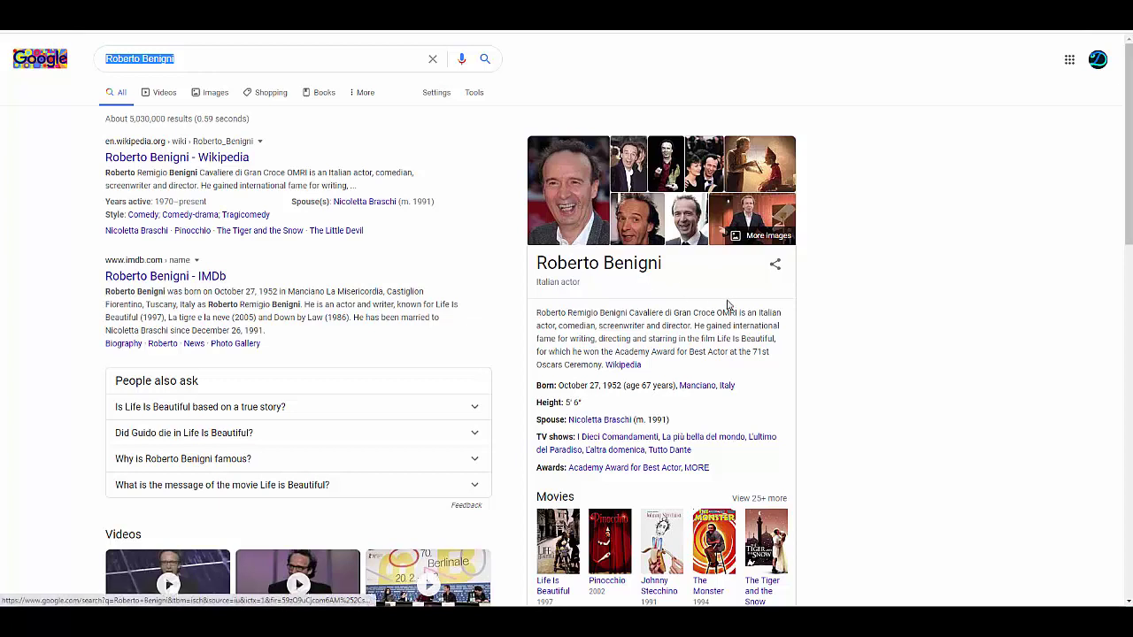
pyautogui.moveTo(673, 266); pyautogui.dragTo(529, 263)
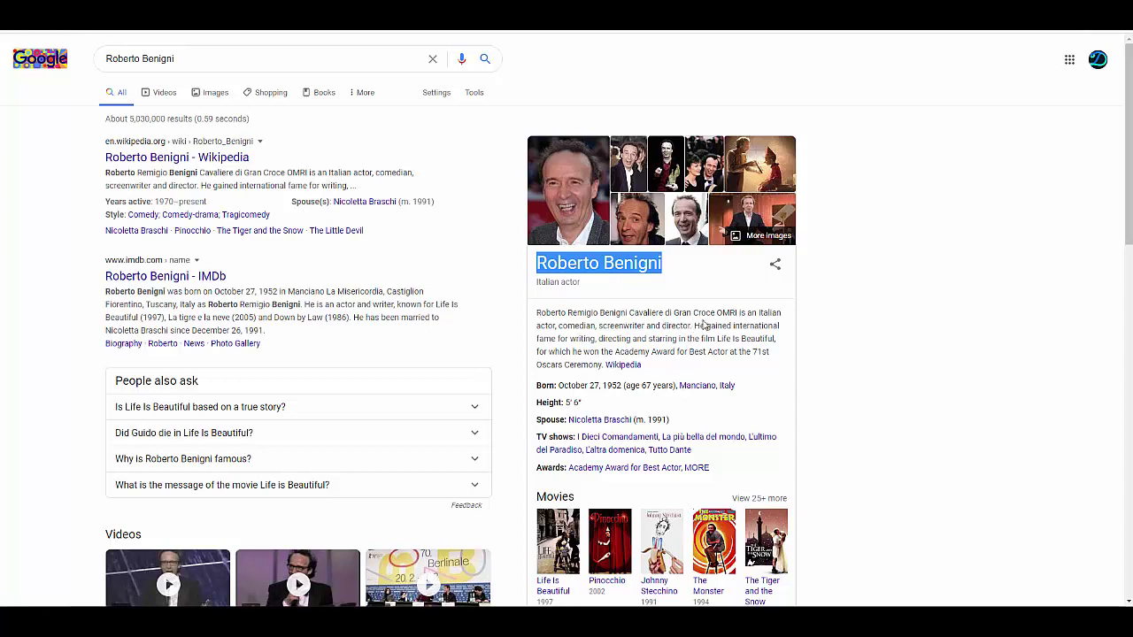
pyautogui.moveTo(782, 315); pyautogui.dragTo(750, 314)
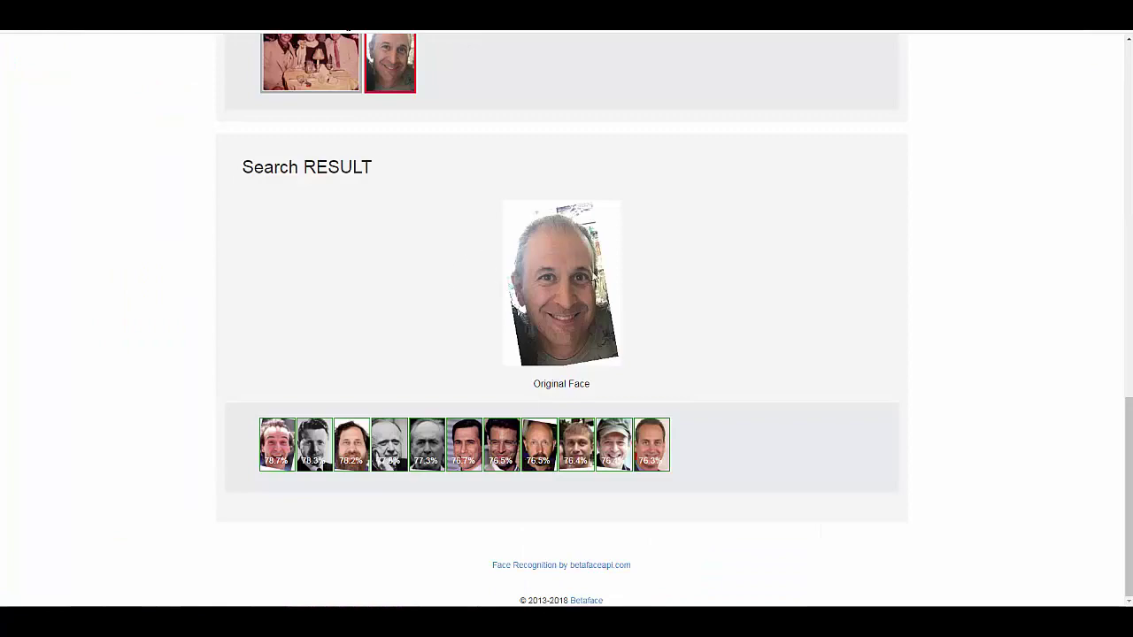
# Step: Reload the old group photo's three-face detection result from History
pyautogui.scroll(3, 183, 245)
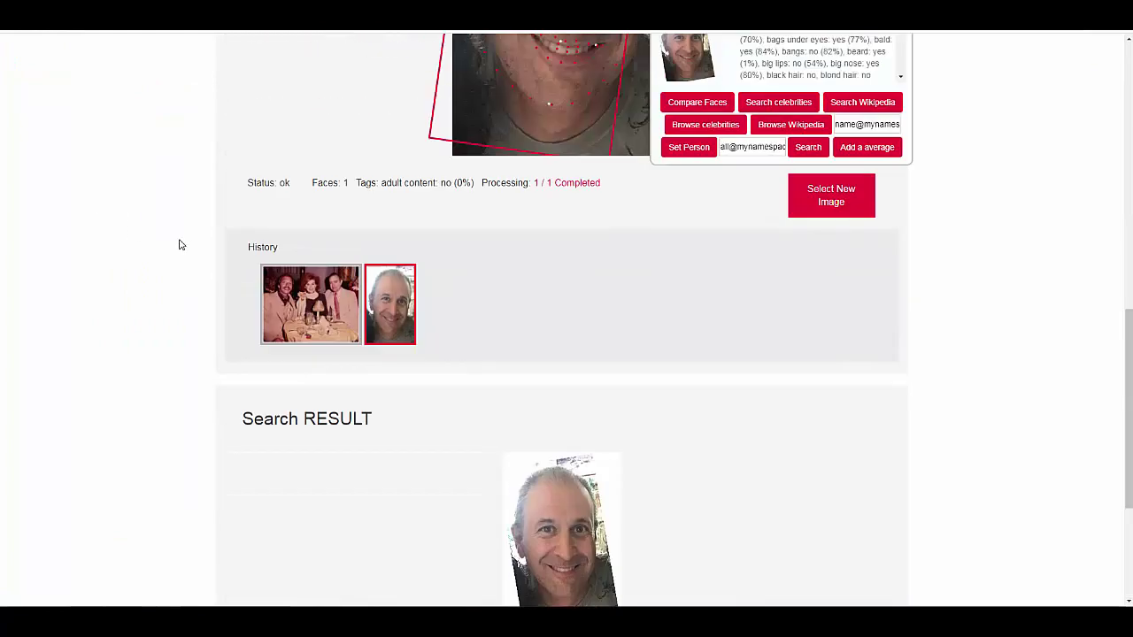
pyautogui.scroll(8, 180, 245)
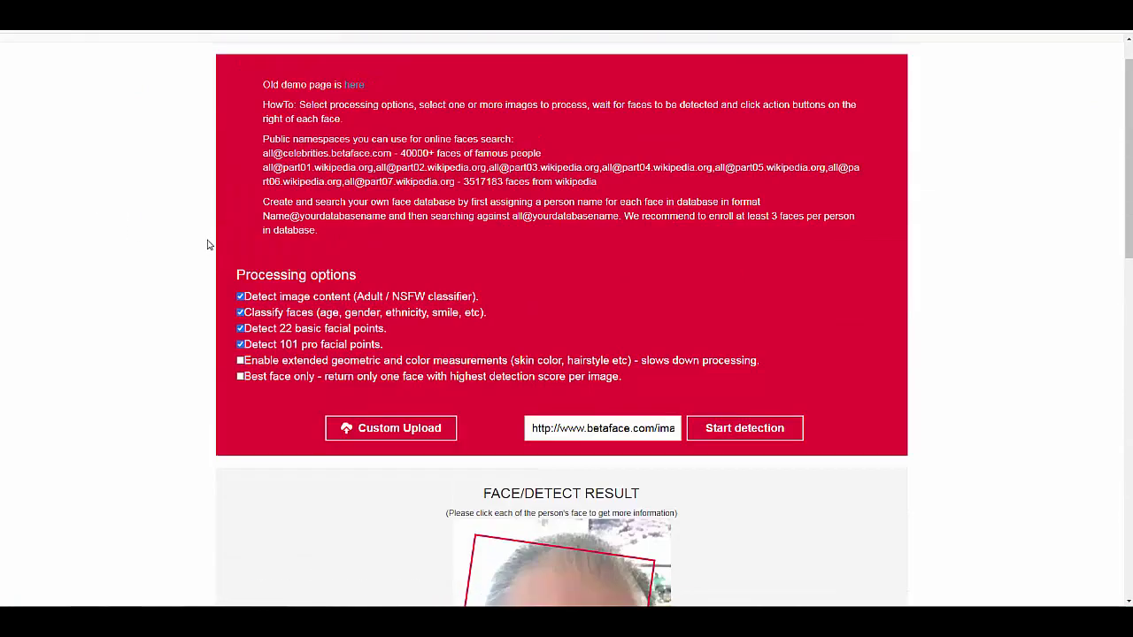
pyautogui.scroll(-5, 254, 325)
pyautogui.scroll(-3, 253, 326)
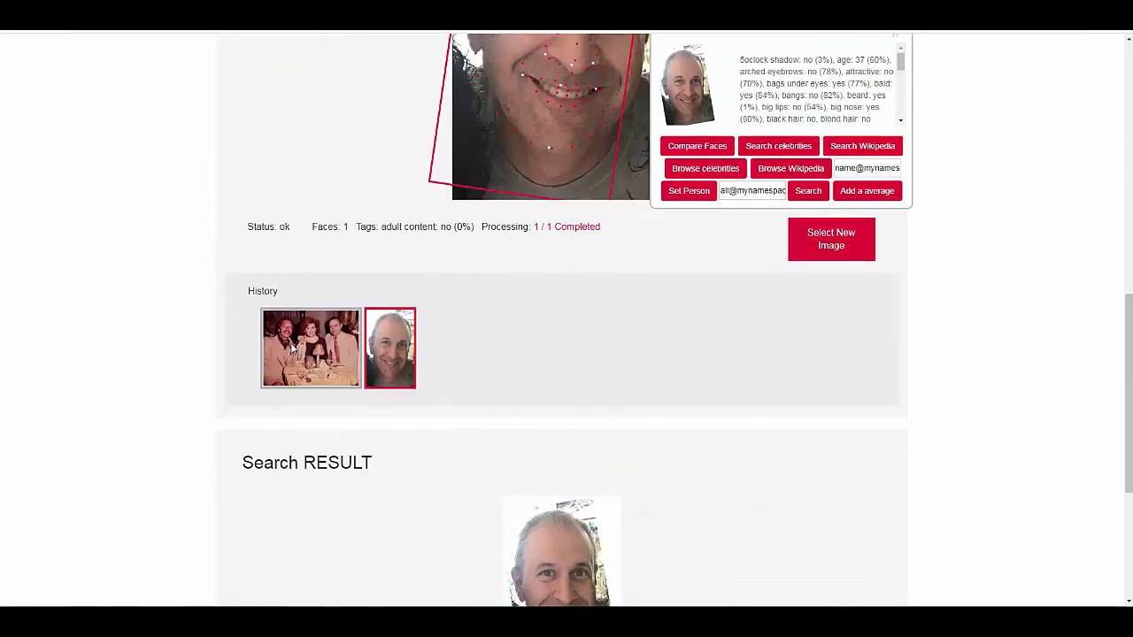
pyautogui.click(319, 349)
# Step: Show the left man's face details, then the right-hand man's, including age 31
pyautogui.scroll(4, 90, 286)
pyautogui.scroll(1, 90, 286)
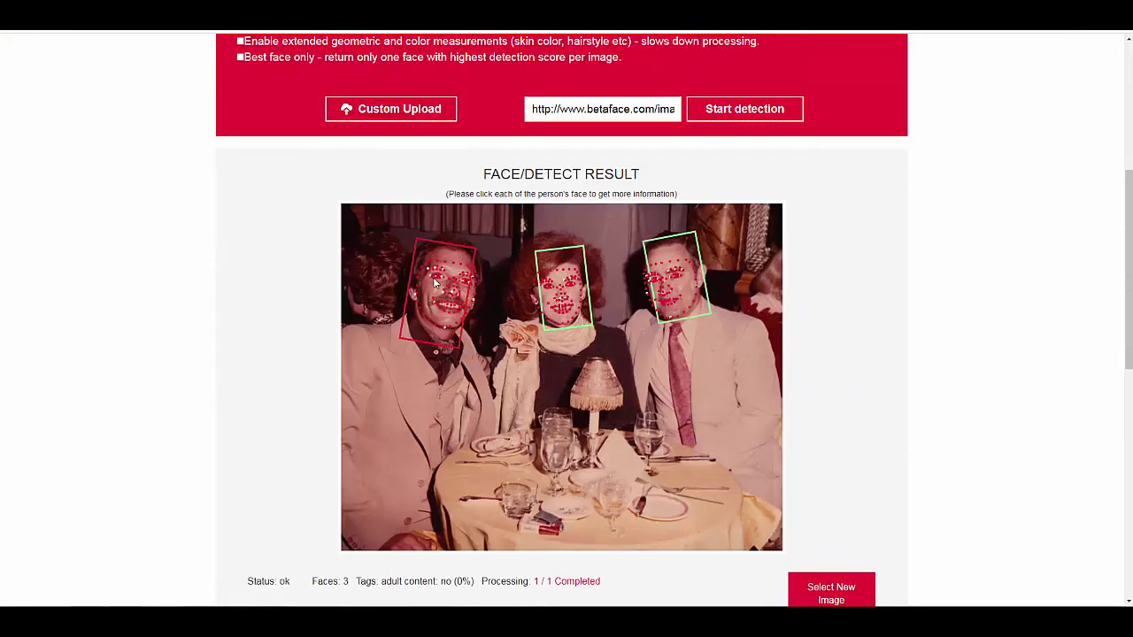
pyautogui.click(433, 281)
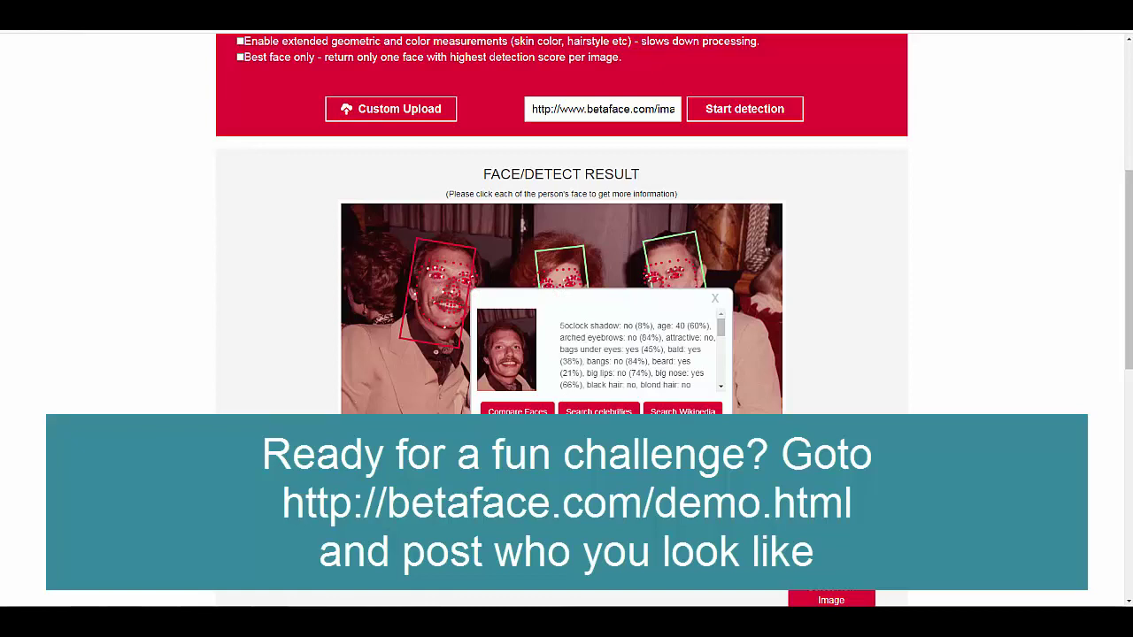
pyautogui.click(669, 272)
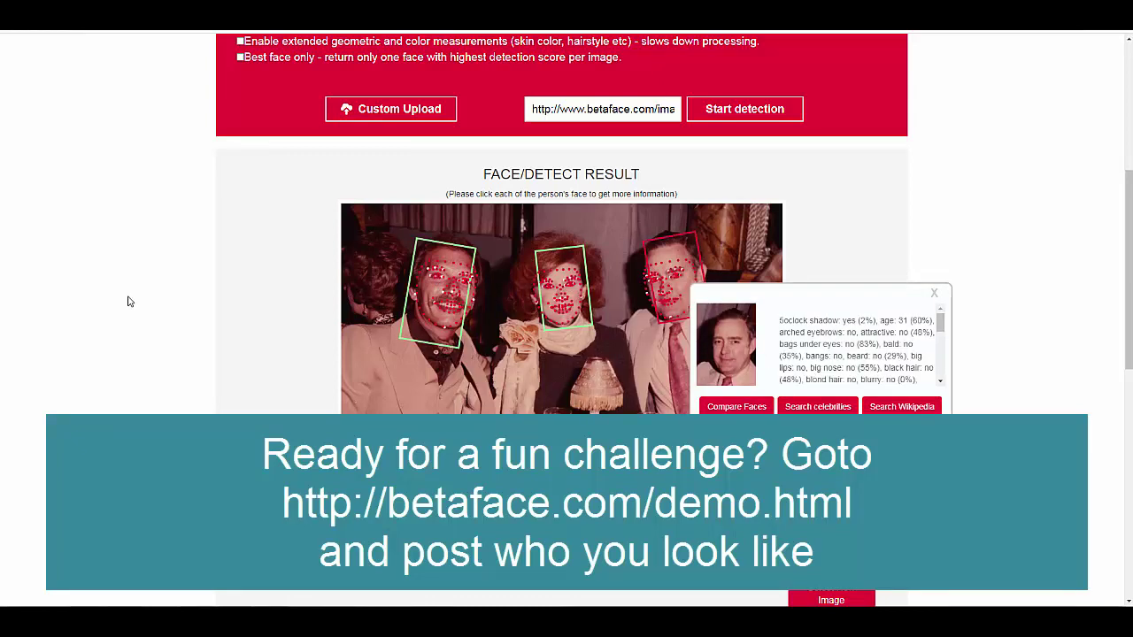